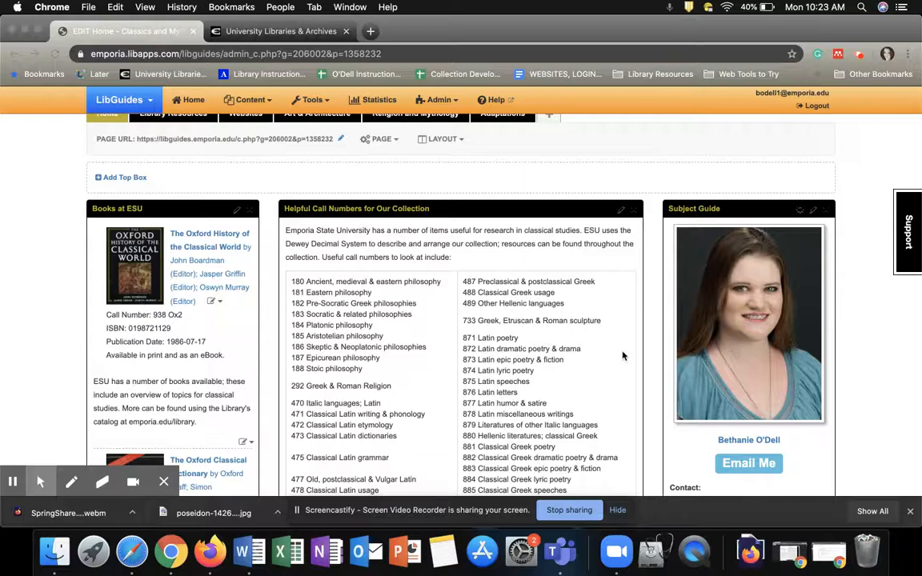
# Switch to the University Libraries & Archives site and open the Discovery Search Catalog.
pyautogui.scroll(3, 370, 313)
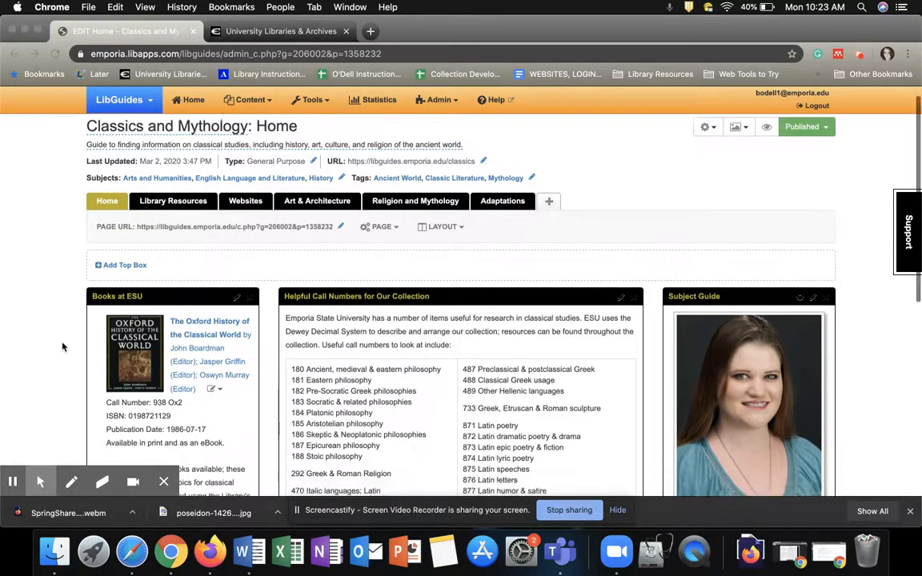
pyautogui.scroll(-3, 58, 314)
pyautogui.scroll(-1, 62, 347)
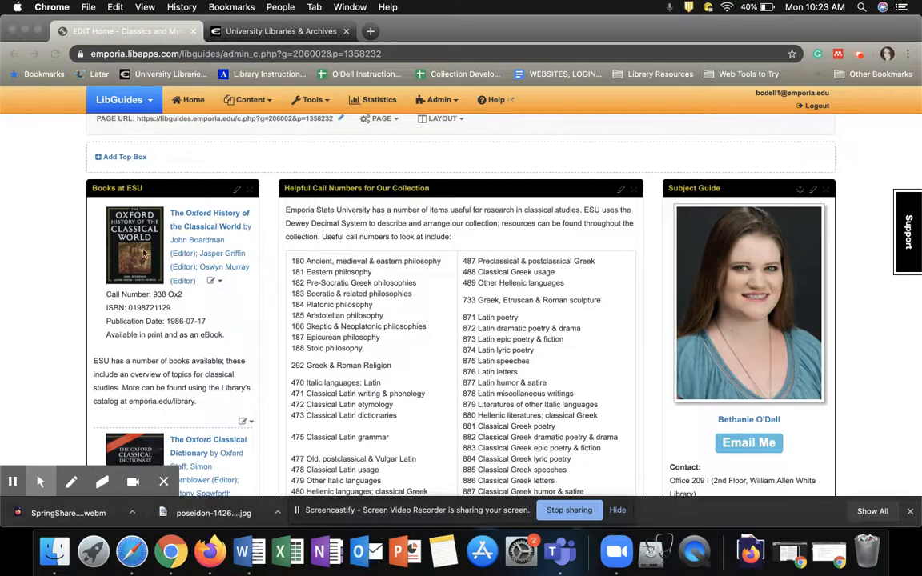
pyautogui.scroll(-6, 190, 268)
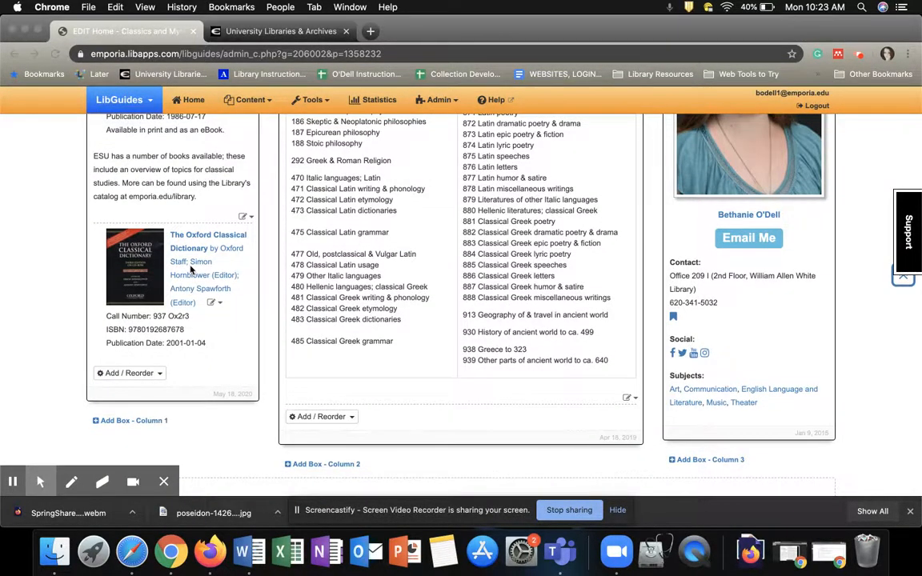
pyautogui.click(260, 36)
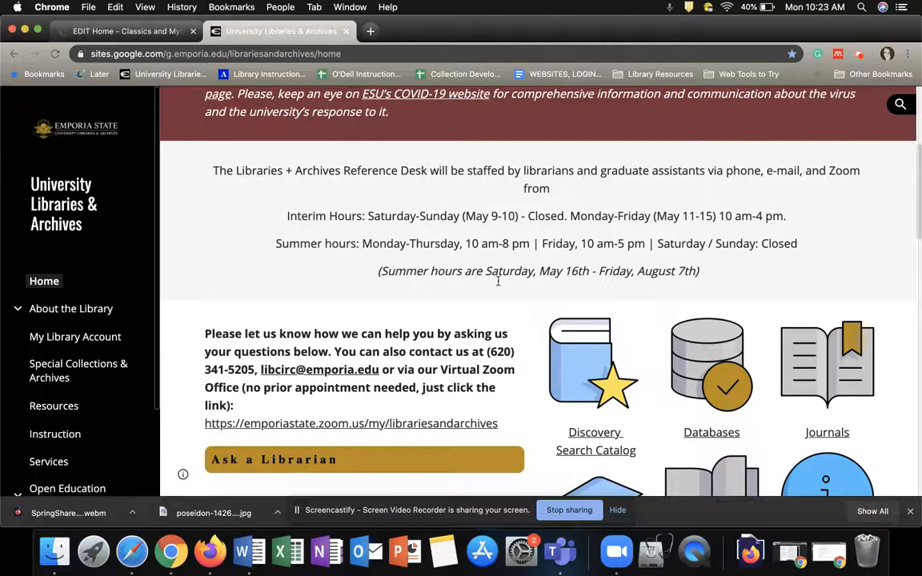
pyautogui.click(587, 436)
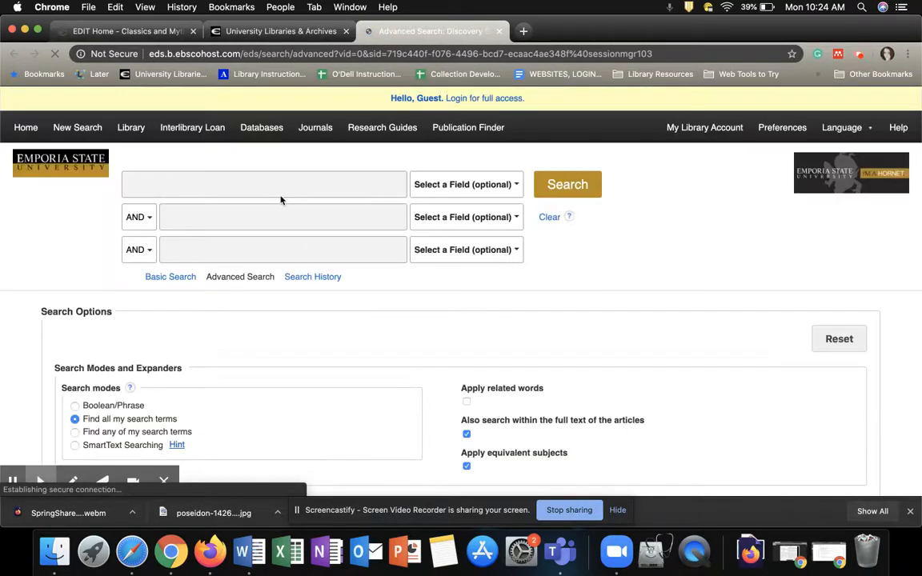
# Search the catalog for "encyclopedia" combined by AND with "mythology".
pyautogui.click(231, 184)
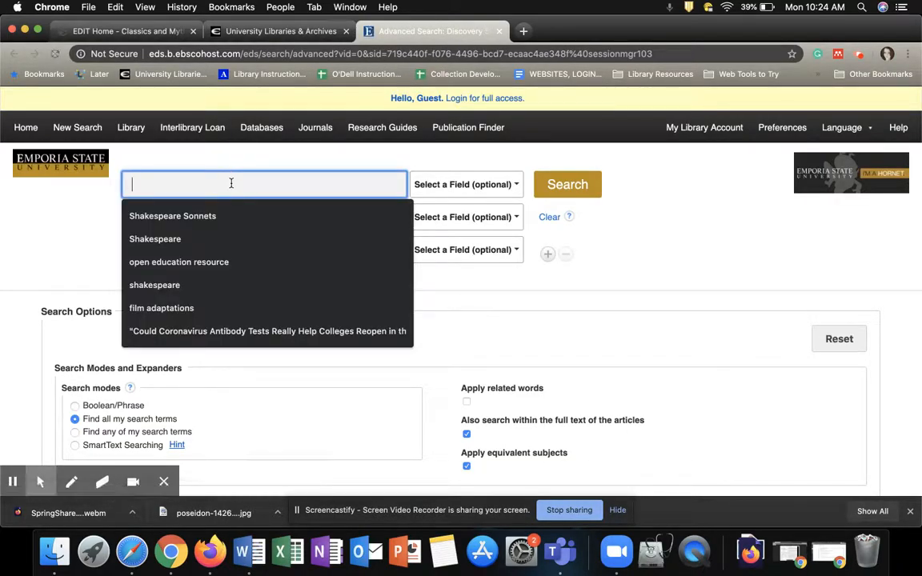
pyautogui.write('ency')
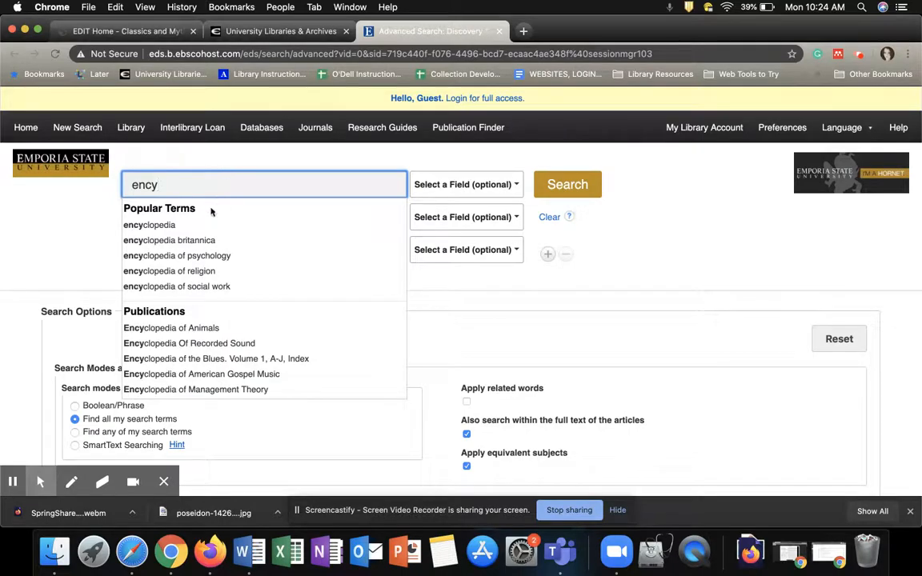
pyautogui.click(167, 225)
pyautogui.click(172, 217)
pyautogui.write('myth')
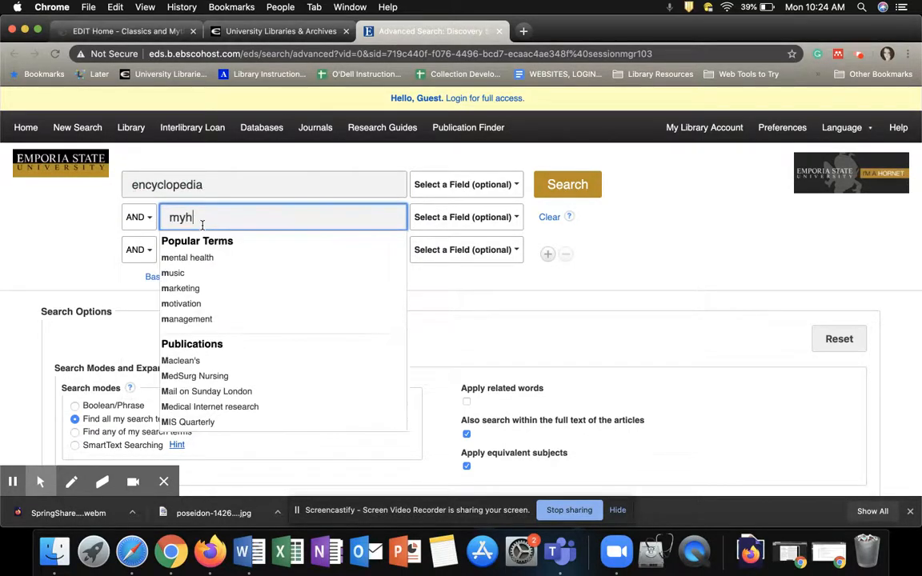
pyautogui.write('o')
pyautogui.press('BackSpace')
pyautogui.press('BackSpace')
pyautogui.write('thology')
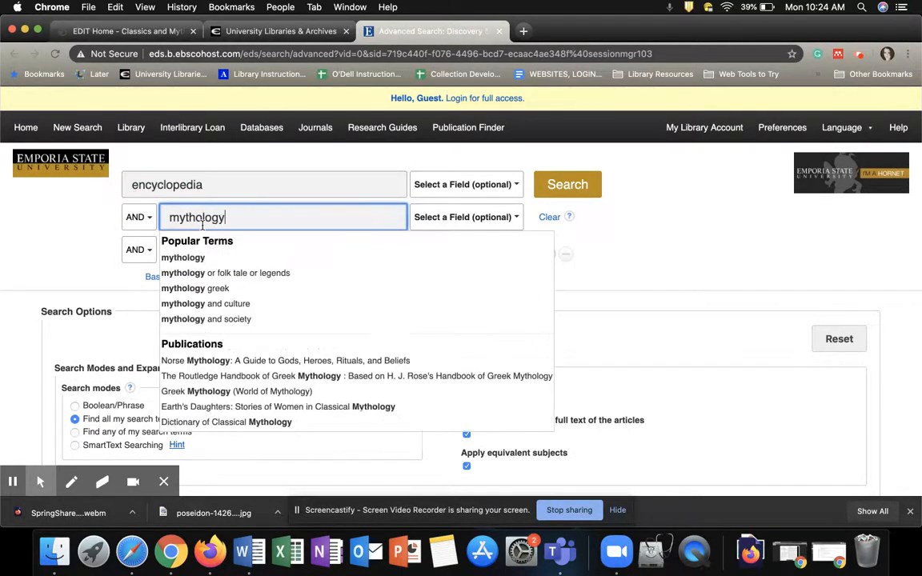
pyautogui.click(563, 185)
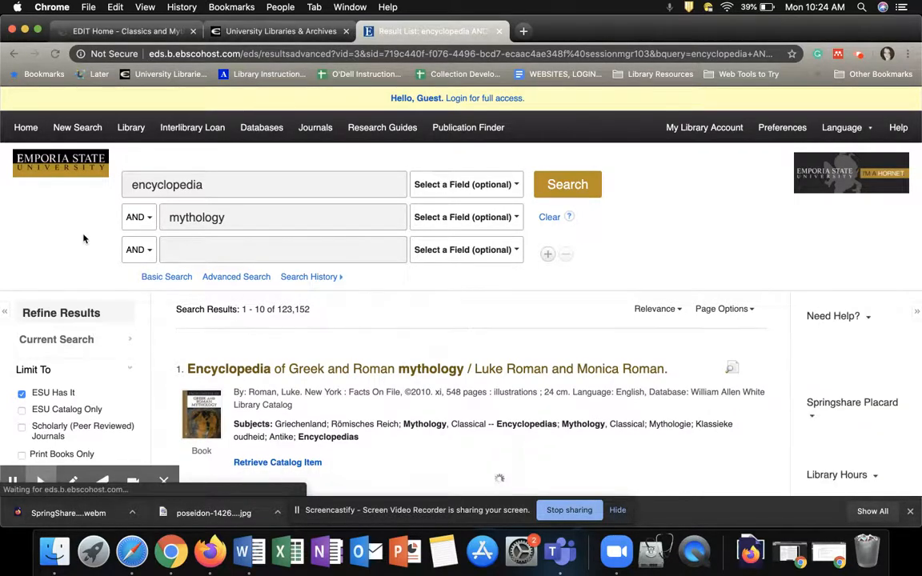
# Limit the search results to Ebooks Only and open the record for The Atlantis Encyclopedia.
pyautogui.scroll(-4, 123, 287)
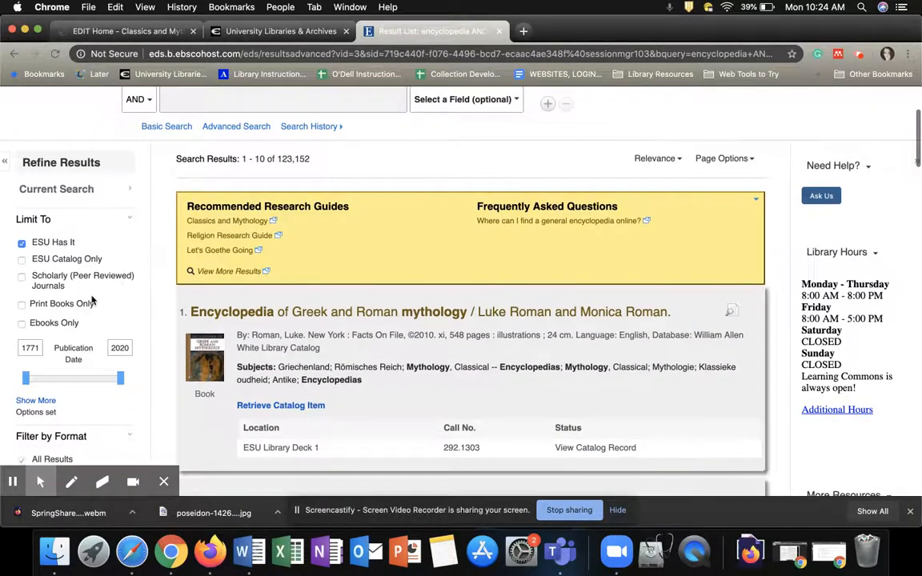
pyautogui.click(23, 324)
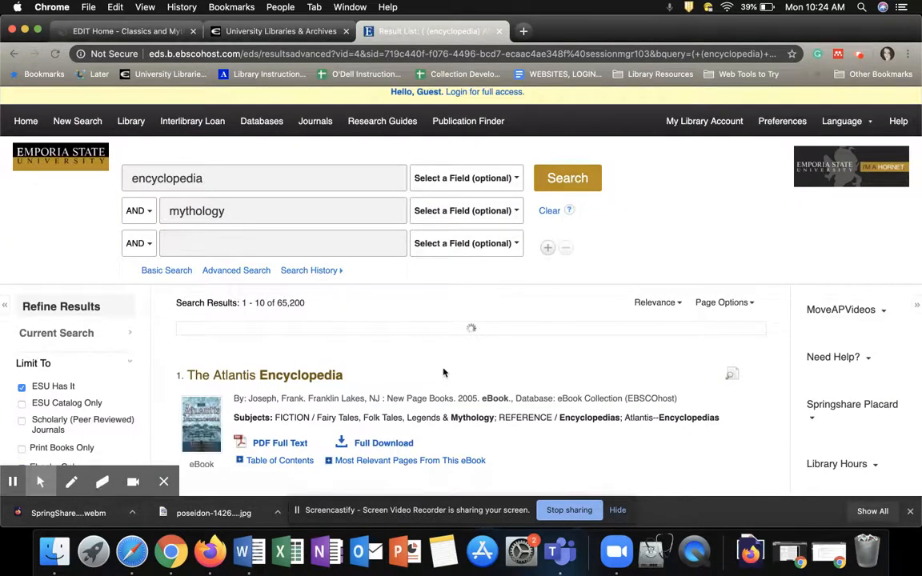
pyautogui.scroll(-5, 443, 373)
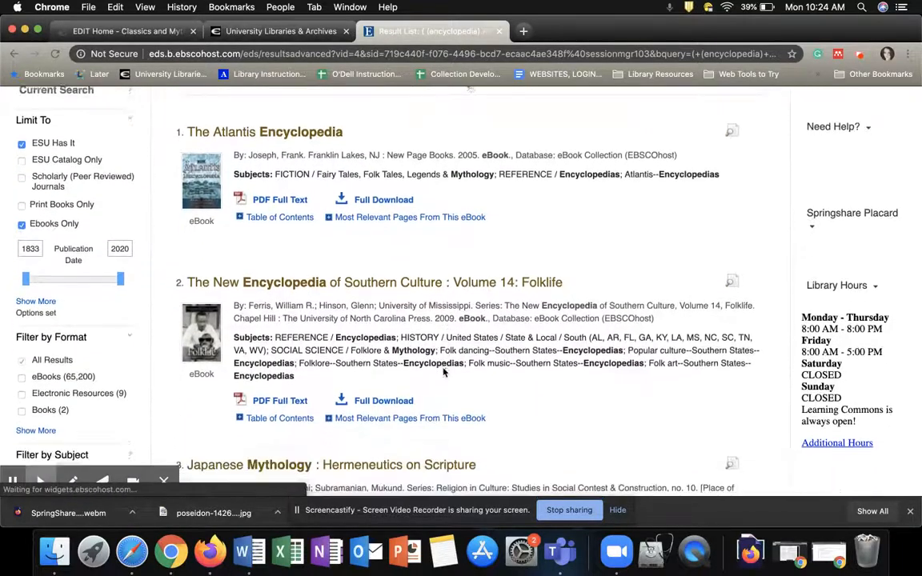
pyautogui.scroll(-5, 444, 372)
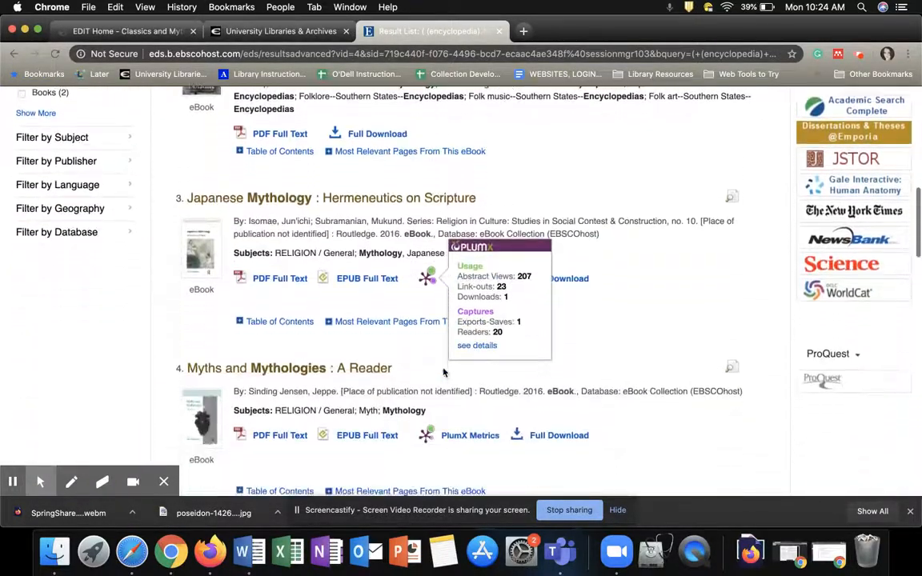
pyautogui.scroll(5, 169, 320)
pyautogui.scroll(4, 168, 321)
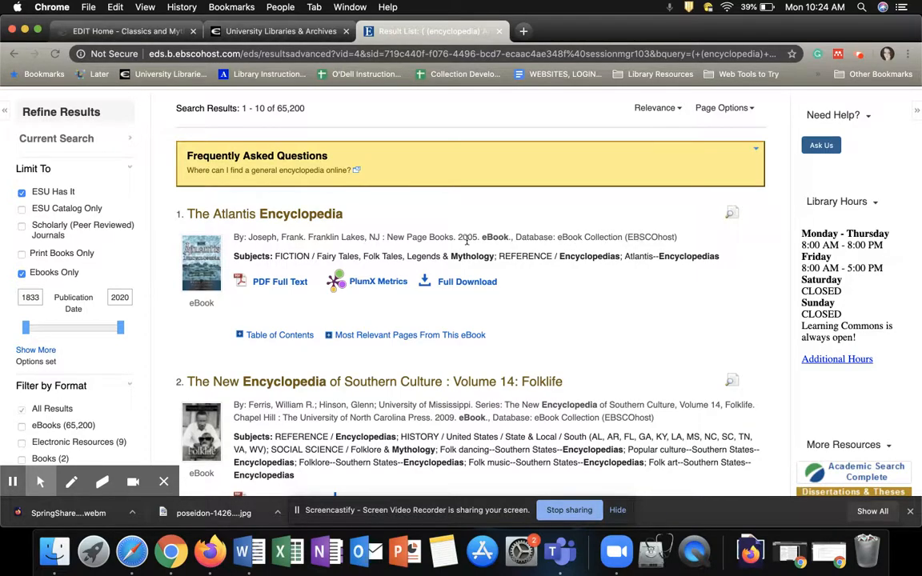
pyautogui.click(272, 216)
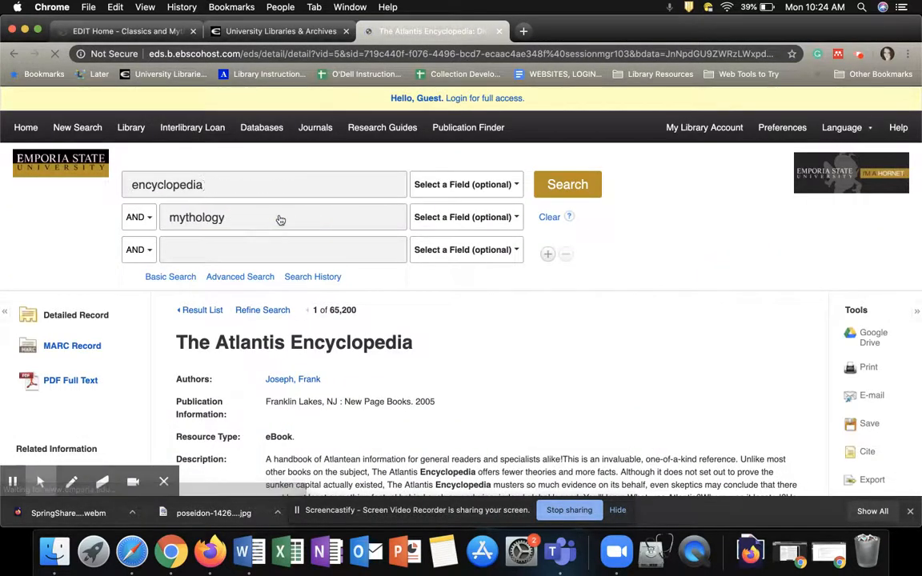
pyautogui.scroll(-4, 576, 345)
pyautogui.scroll(-4, 577, 342)
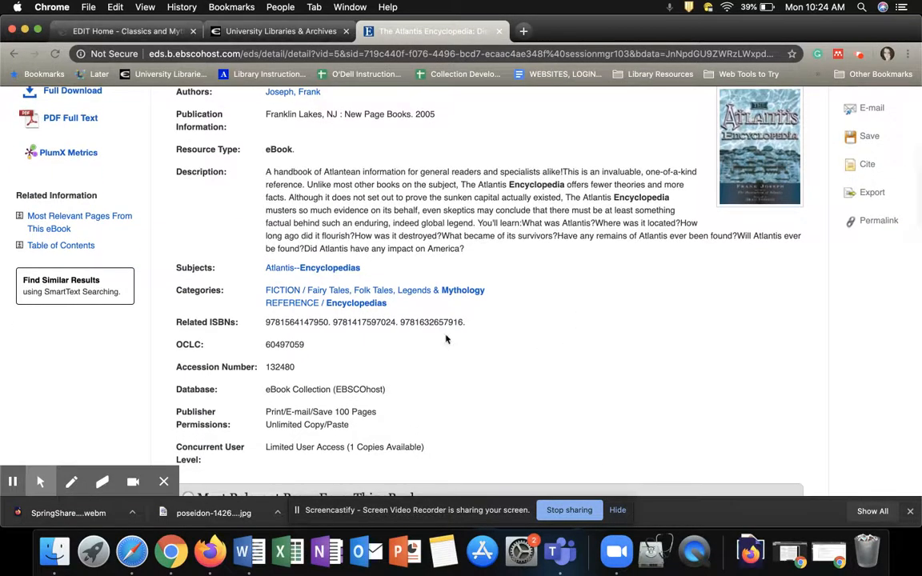
pyautogui.moveTo(328, 323); pyautogui.dragTo(267, 326)
pyautogui.press('super+c')
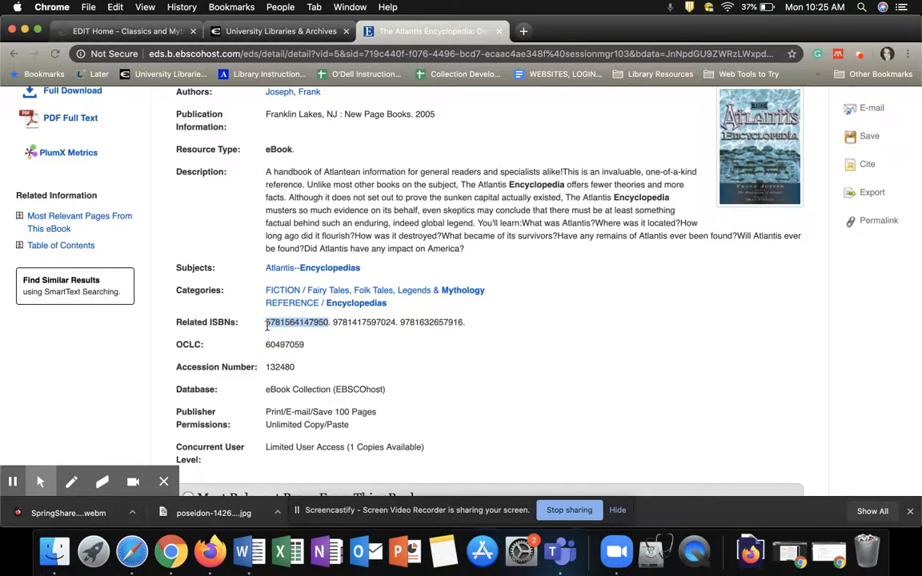
# Return to the Classics and Mythology guide and start adding a Book from the Catalog to the Books at ESU box.
pyautogui.click(124, 30)
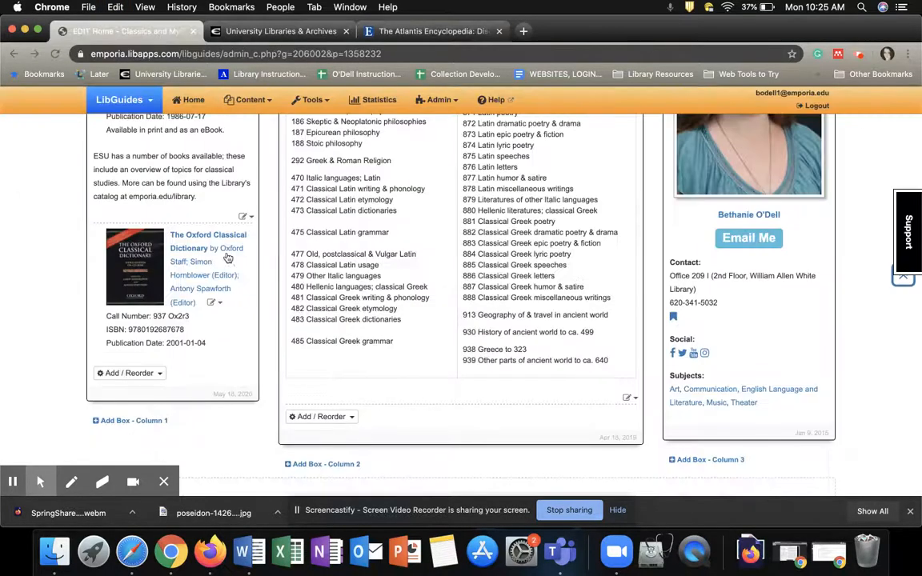
pyautogui.click(123, 376)
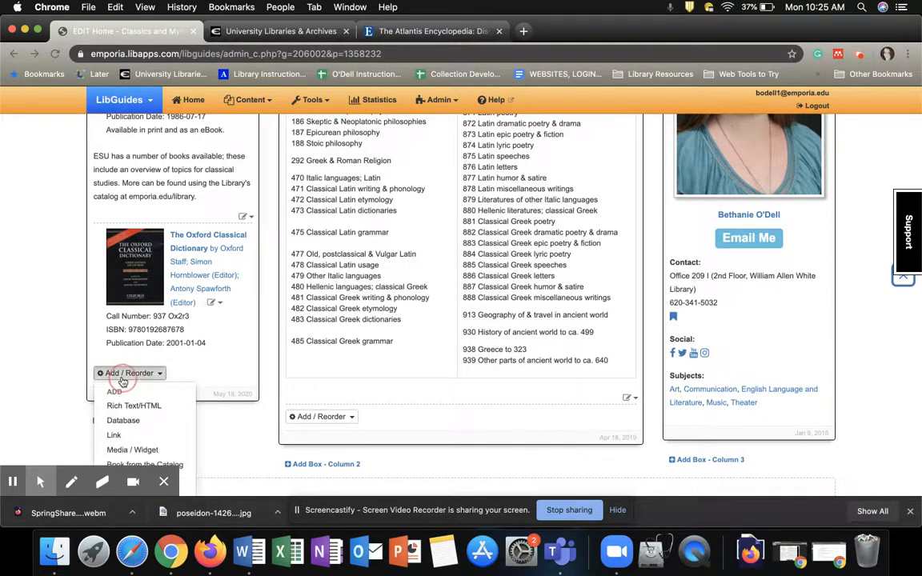
pyautogui.scroll(-2, 135, 400)
pyautogui.scroll(-1, 134, 400)
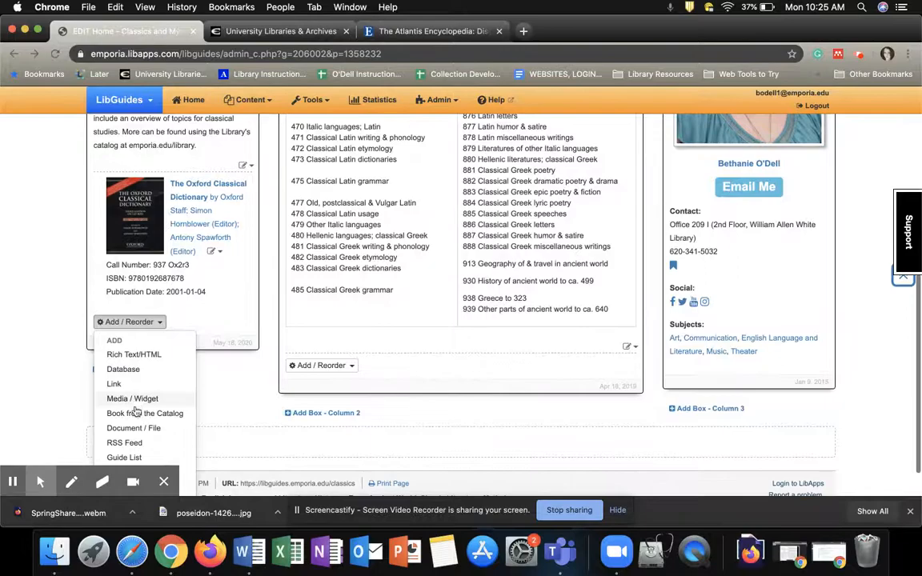
pyautogui.click(136, 419)
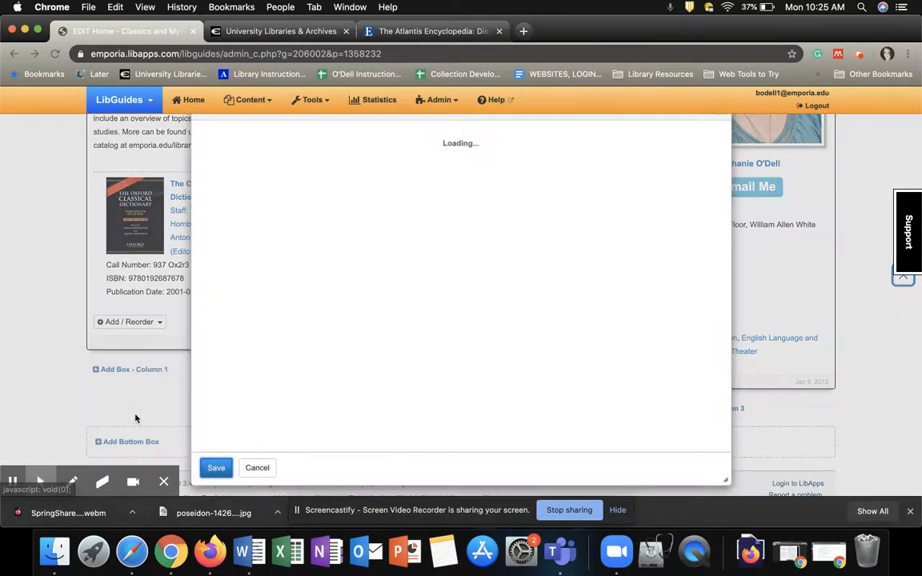
pyautogui.press('super+v')
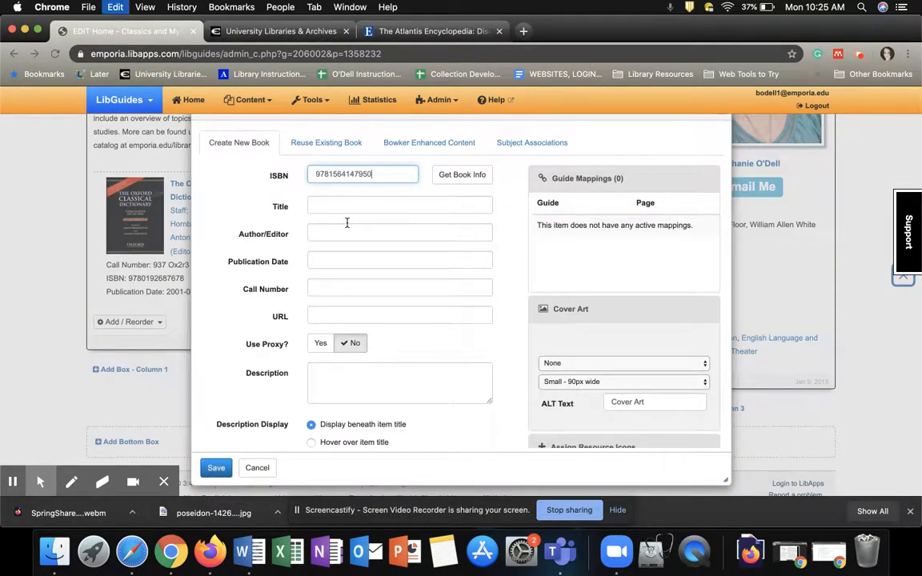
pyautogui.click(454, 181)
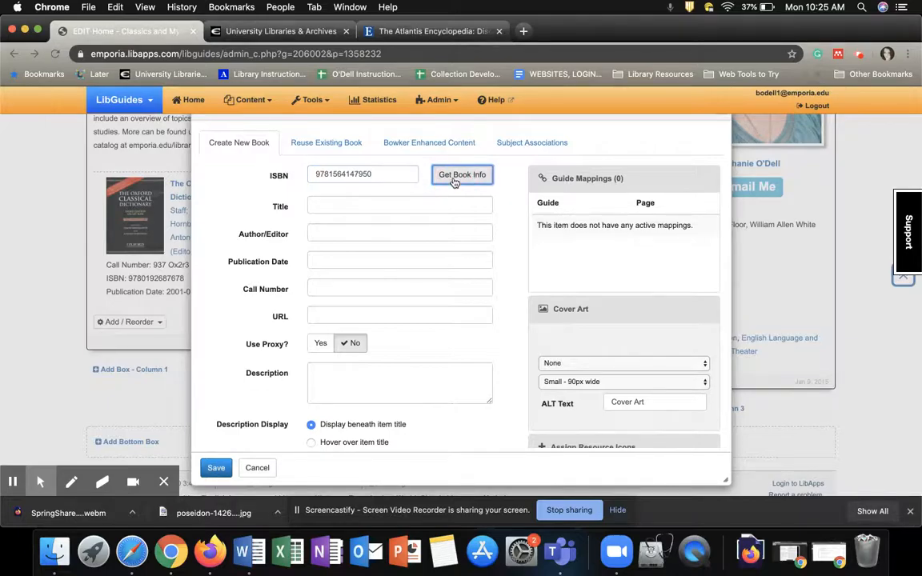
pyautogui.click(367, 260)
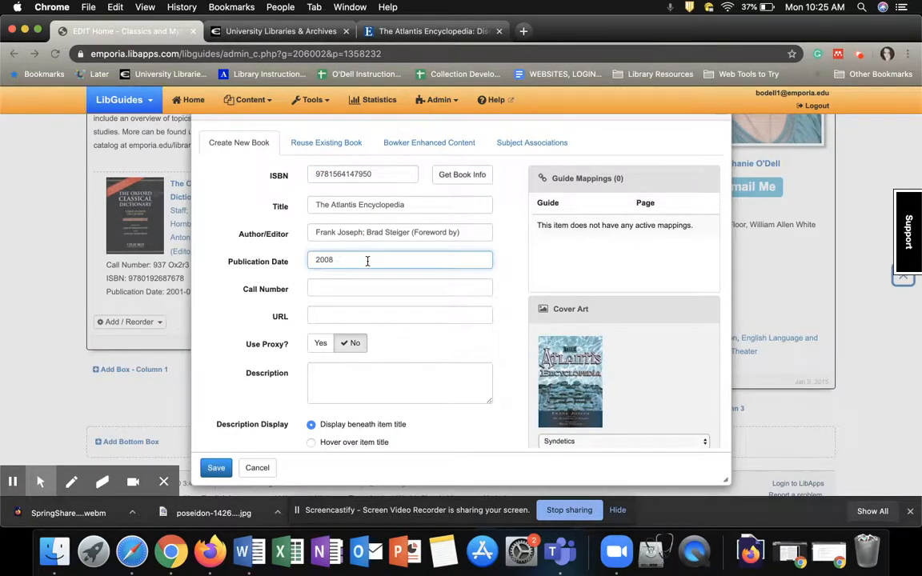
pyautogui.click(516, 321)
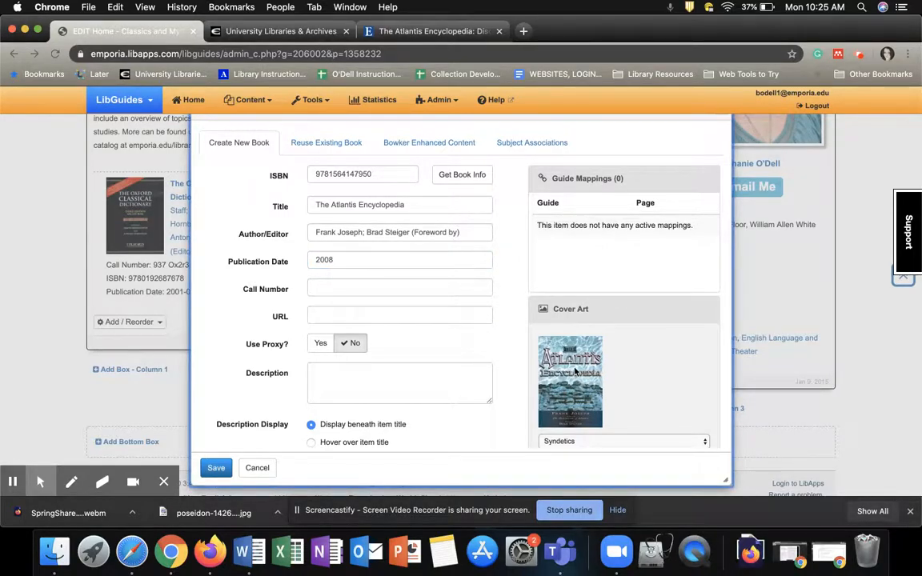
# Check the book's catalog record and set the new book's Call Number to "Available as an eBook".
pyautogui.click(387, 32)
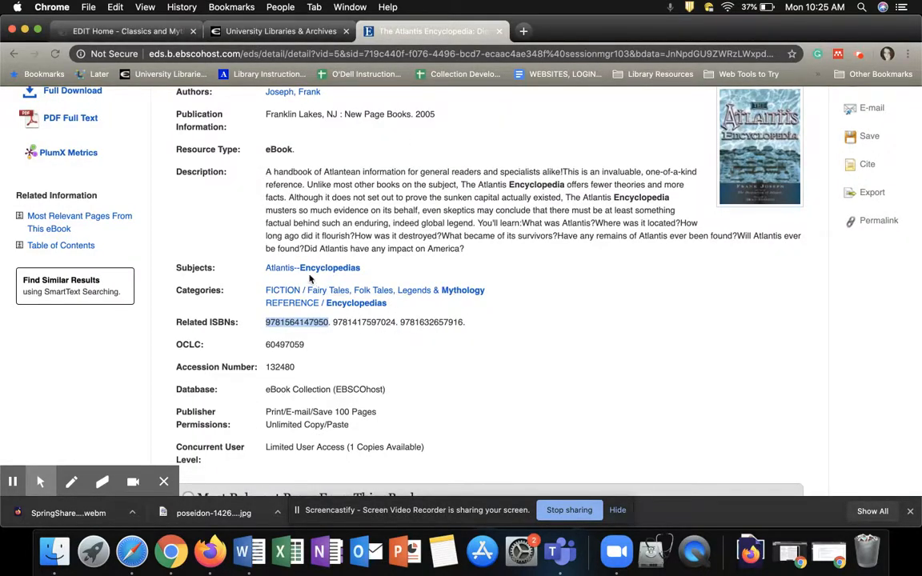
pyautogui.click(131, 36)
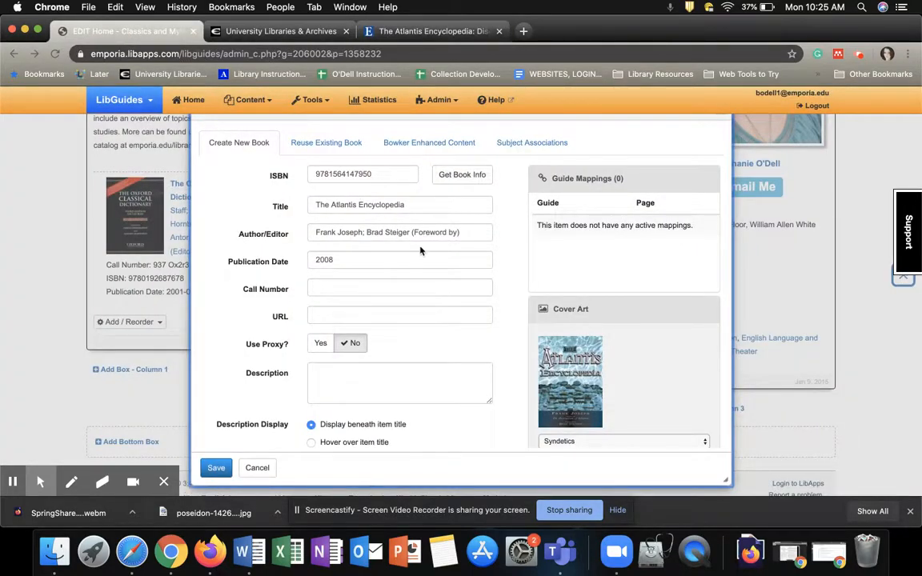
pyautogui.click(341, 287)
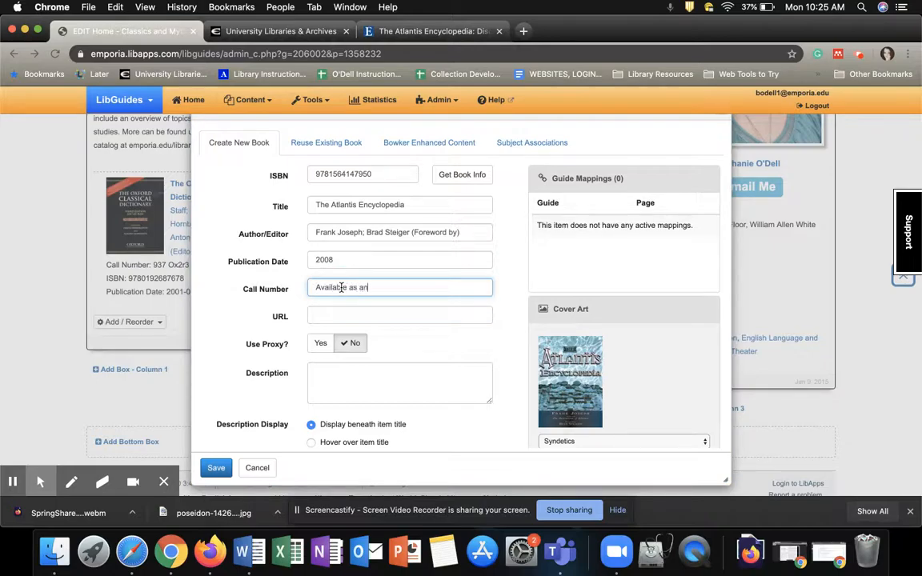
# Show the permalink on The Atlantis Encyclopedia's catalog record and copy it for the new book's URL.
pyautogui.click(319, 317)
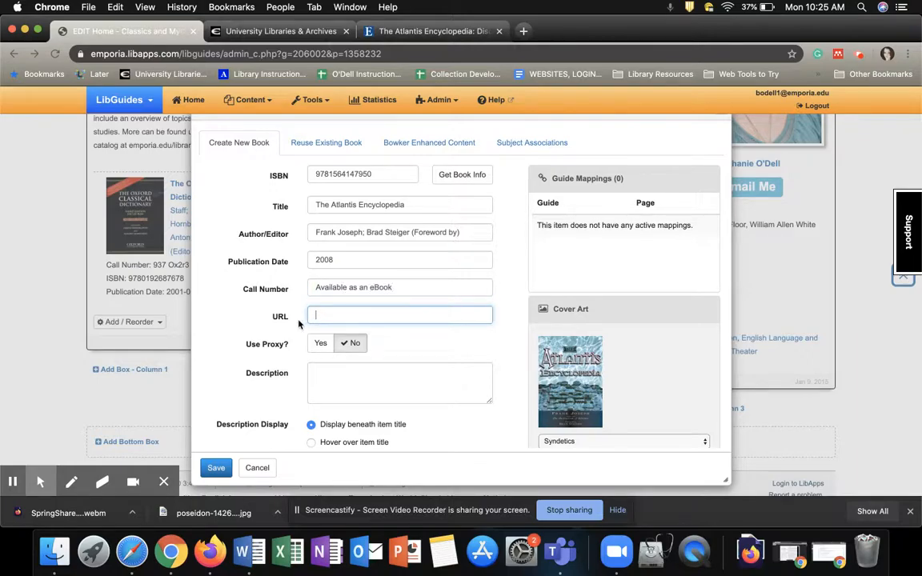
pyautogui.click(396, 34)
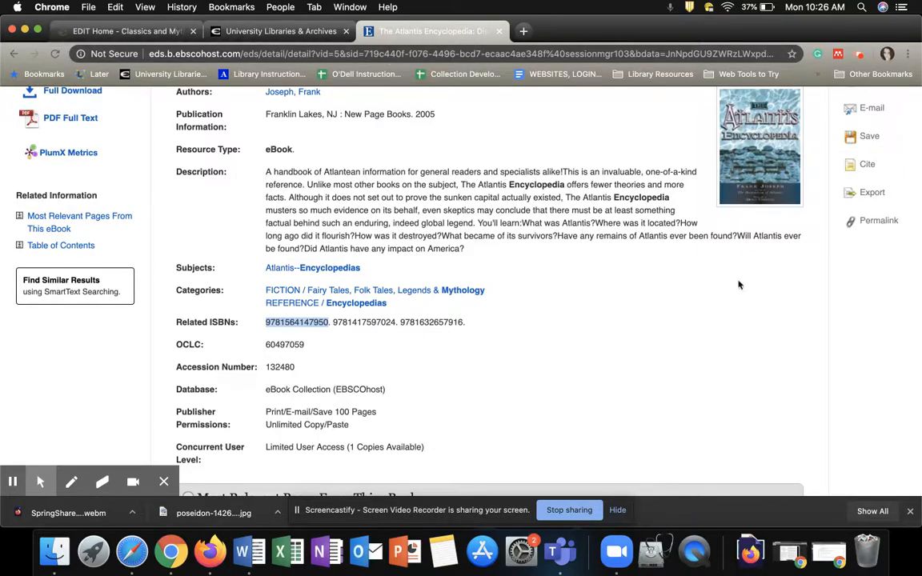
pyautogui.scroll(2, 669, 256)
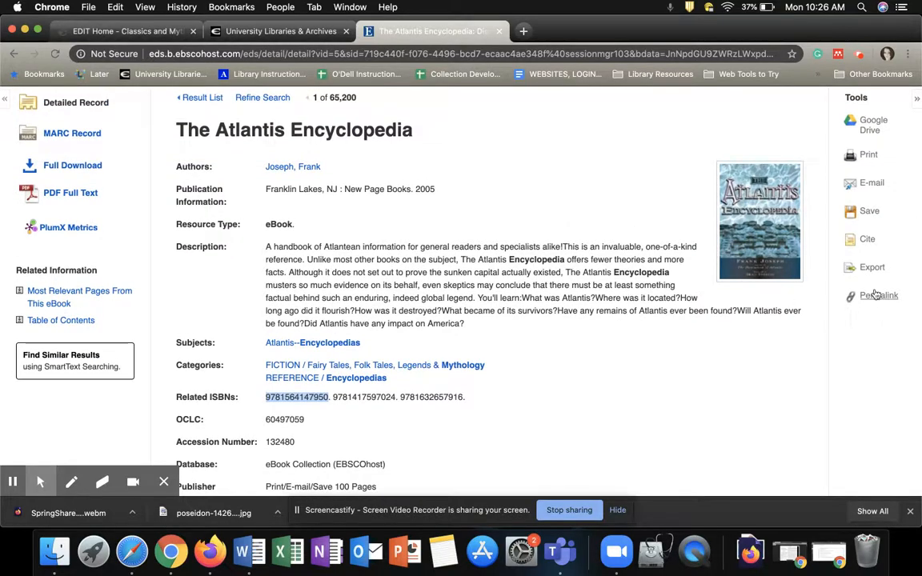
pyautogui.click(878, 297)
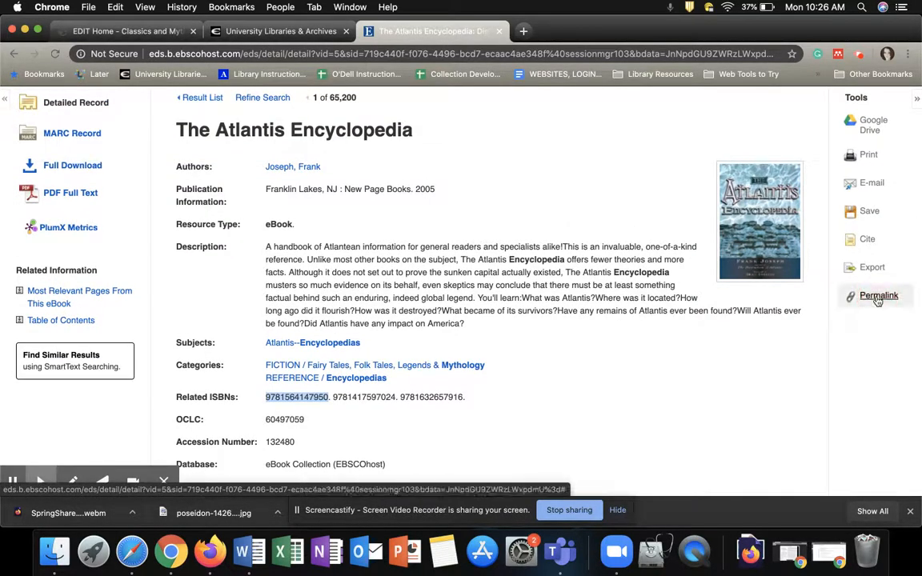
pyautogui.scroll(2, 593, 277)
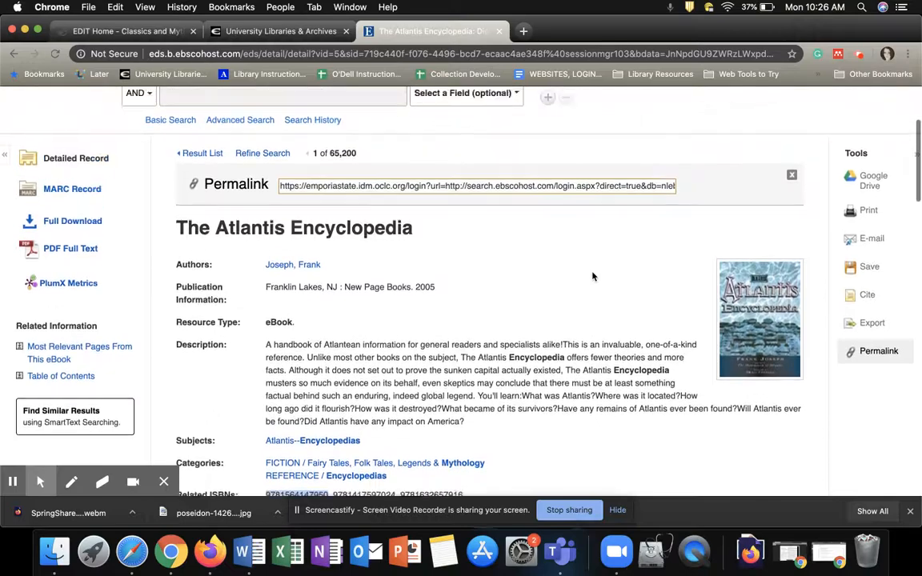
pyautogui.click(461, 191)
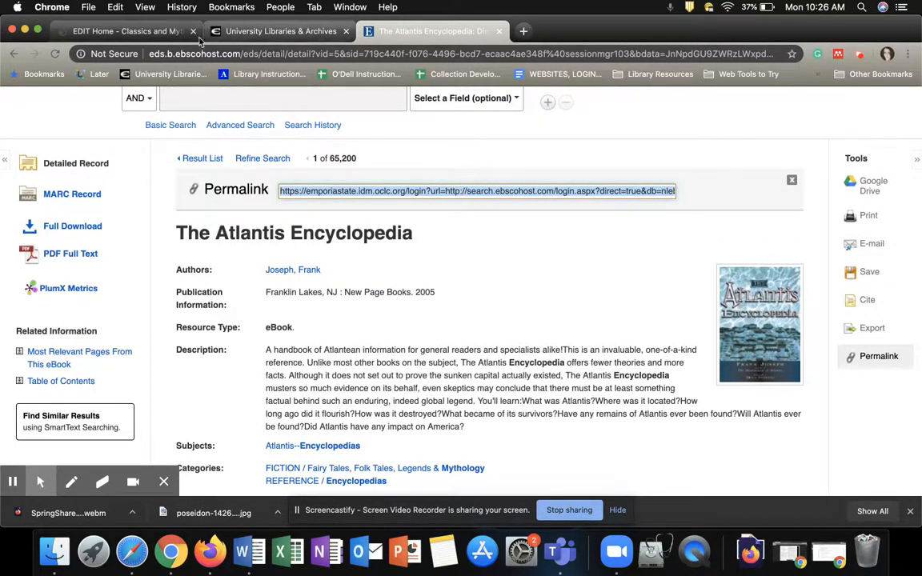
# Paste the permalink as the new book's URL and copy the catalog record's description, up to "indeed global legend.", into its Description.
pyautogui.click(155, 32)
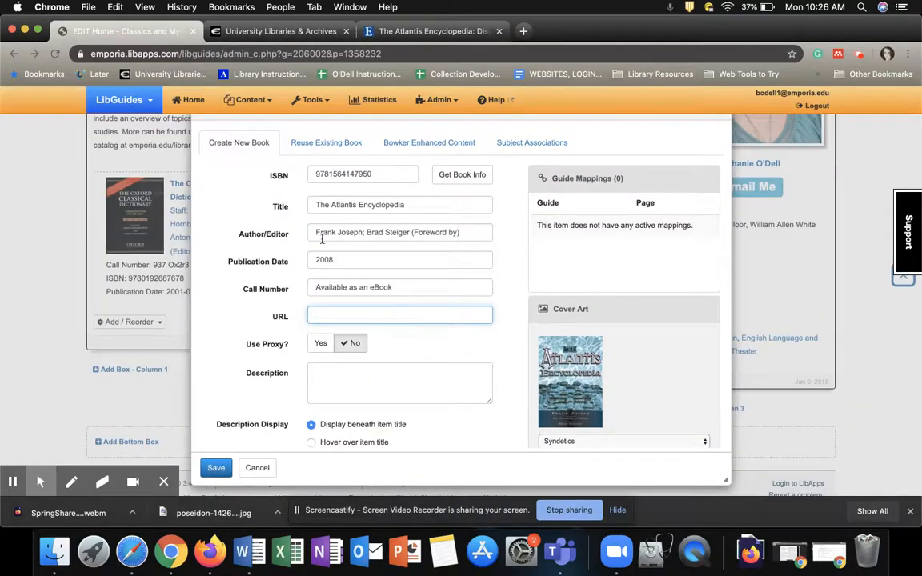
pyautogui.press('super+v')
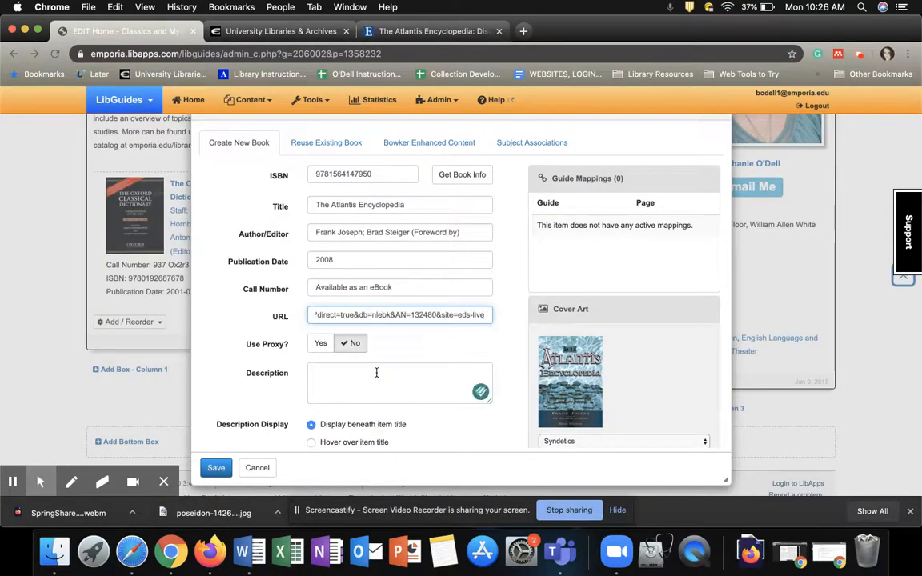
pyautogui.click(387, 37)
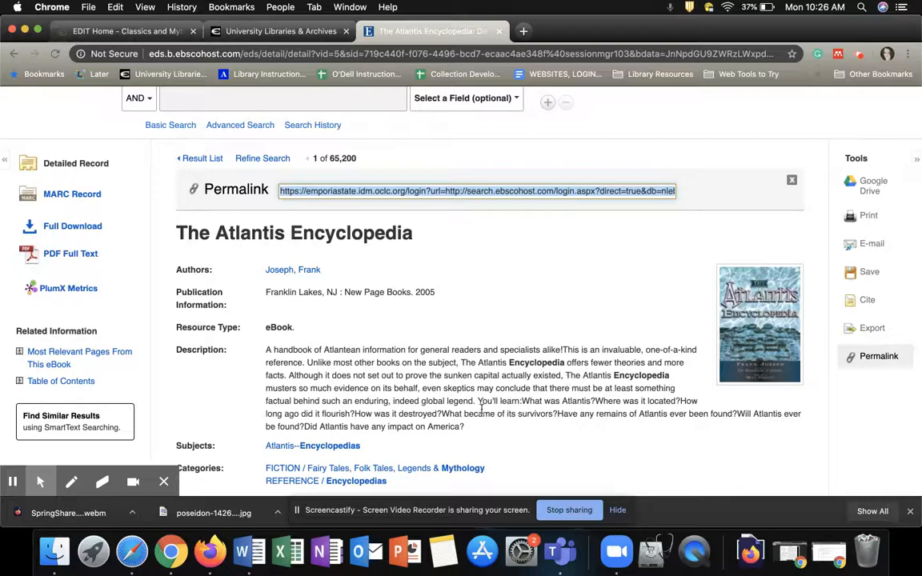
pyautogui.moveTo(480, 404); pyautogui.dragTo(308, 362)
pyautogui.click(458, 389)
pyautogui.moveTo(478, 399); pyautogui.dragTo(264, 353)
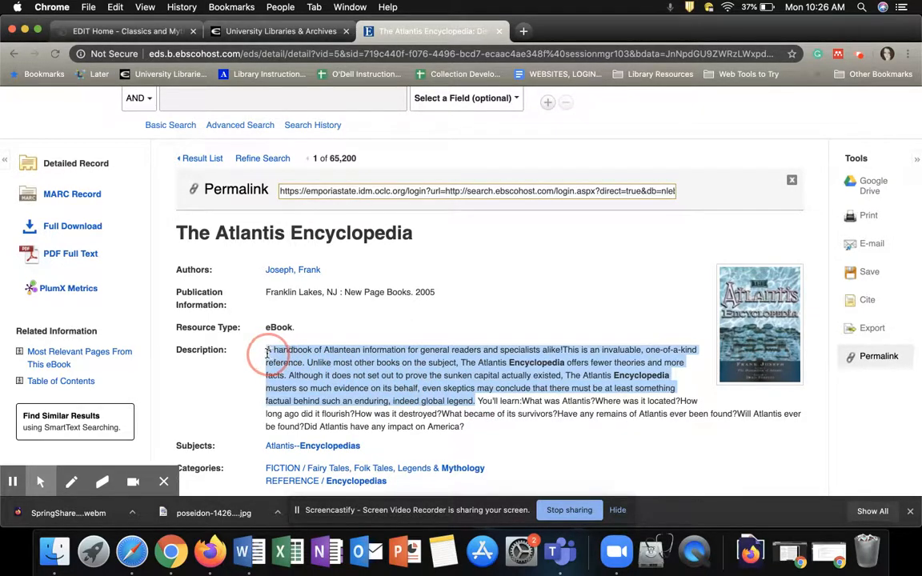
pyautogui.click(128, 31)
pyautogui.click(344, 371)
pyautogui.press('super+v')
# Save The Atlantis Encyclopedia at the bottom of the Books at ESU box and check the new entry.
pyautogui.scroll(-1, 434, 360)
pyautogui.scroll(-2, 435, 361)
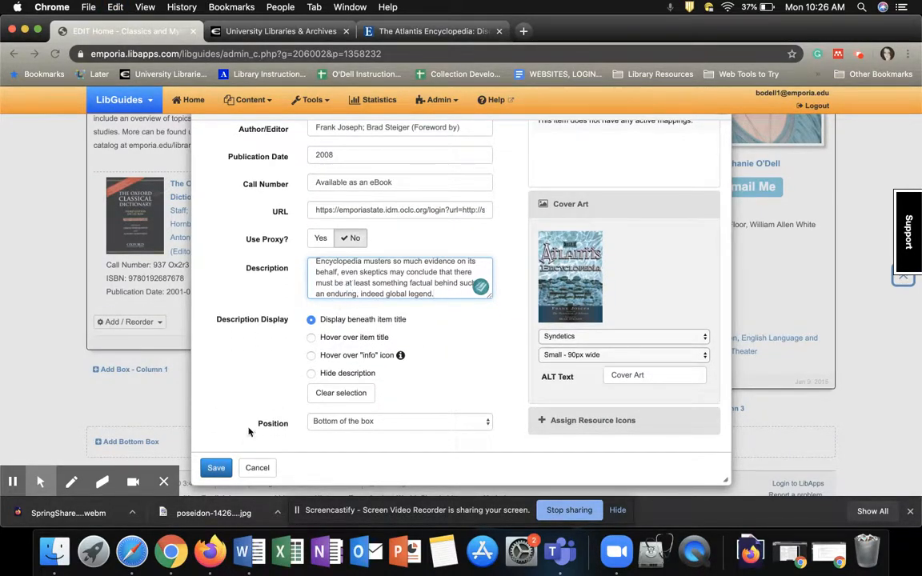
pyautogui.click(216, 468)
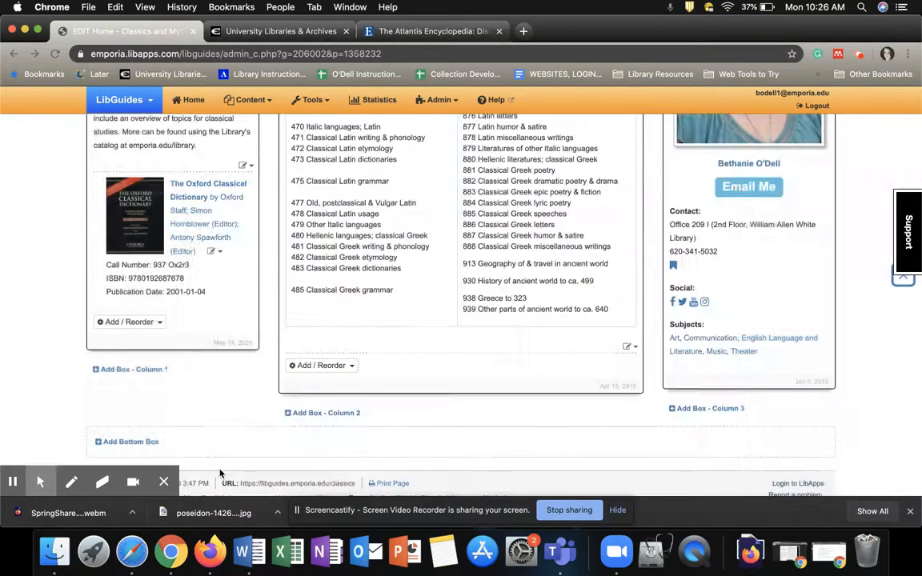
pyautogui.scroll(-4, 220, 384)
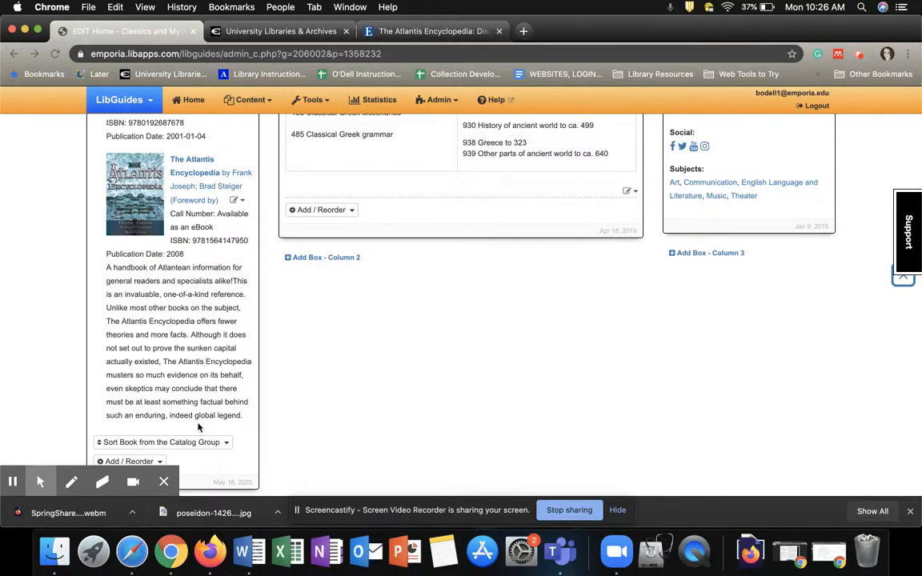
# Edit The Atlantis Encyclopedia entry so its description displays on hover over the "info" icon, save it, and check the entry.
pyautogui.click(236, 201)
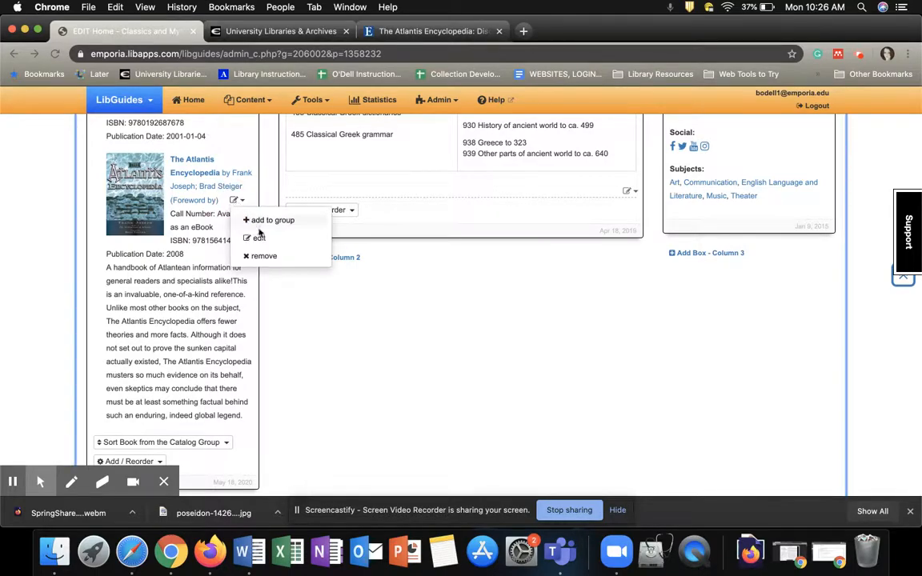
pyautogui.click(259, 240)
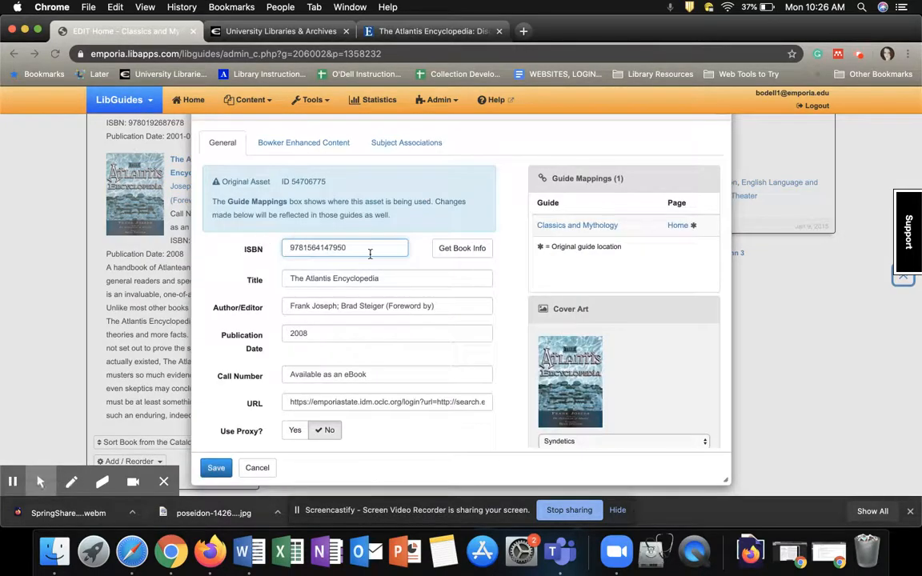
pyautogui.scroll(-3, 370, 254)
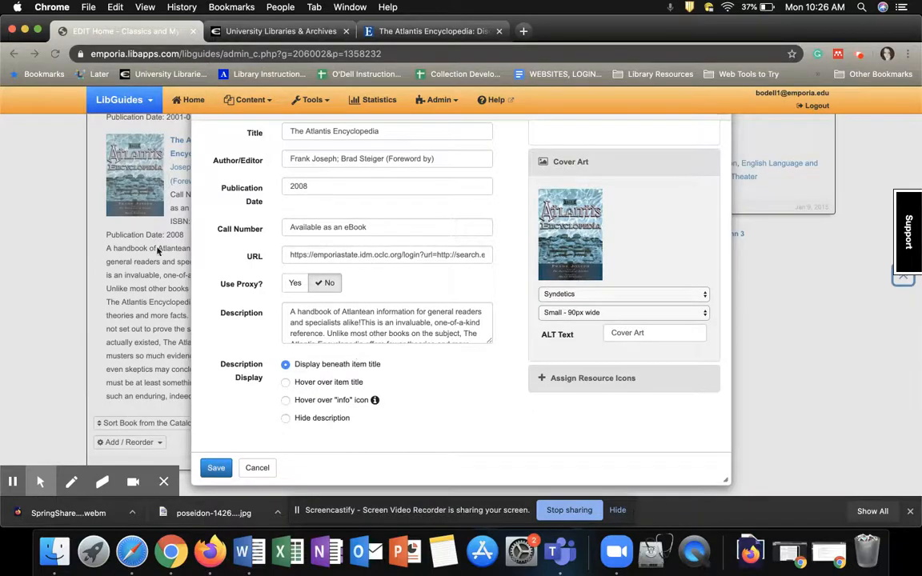
pyautogui.click(287, 401)
pyautogui.click(217, 468)
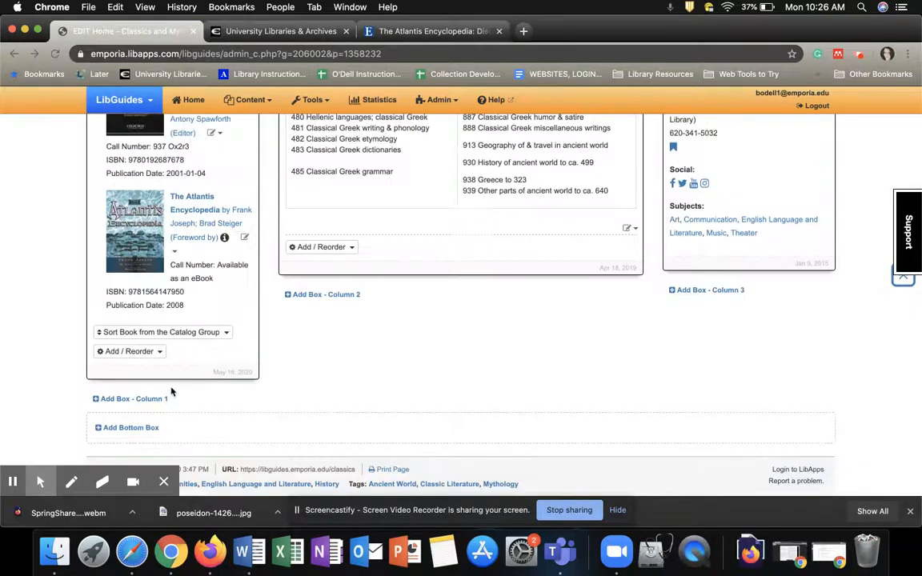
pyautogui.scroll(-1, 225, 242)
pyautogui.scroll(2, 226, 218)
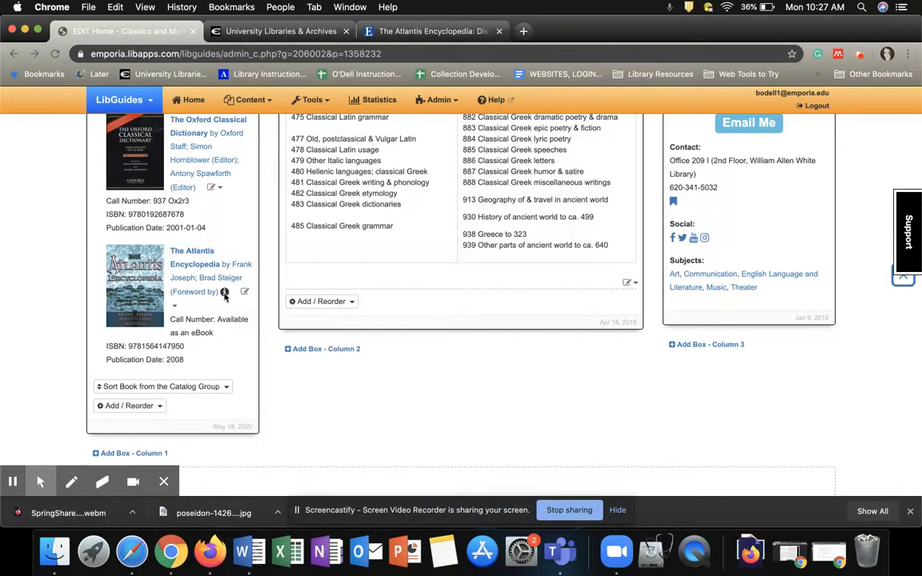
pyautogui.scroll(1, 272, 360)
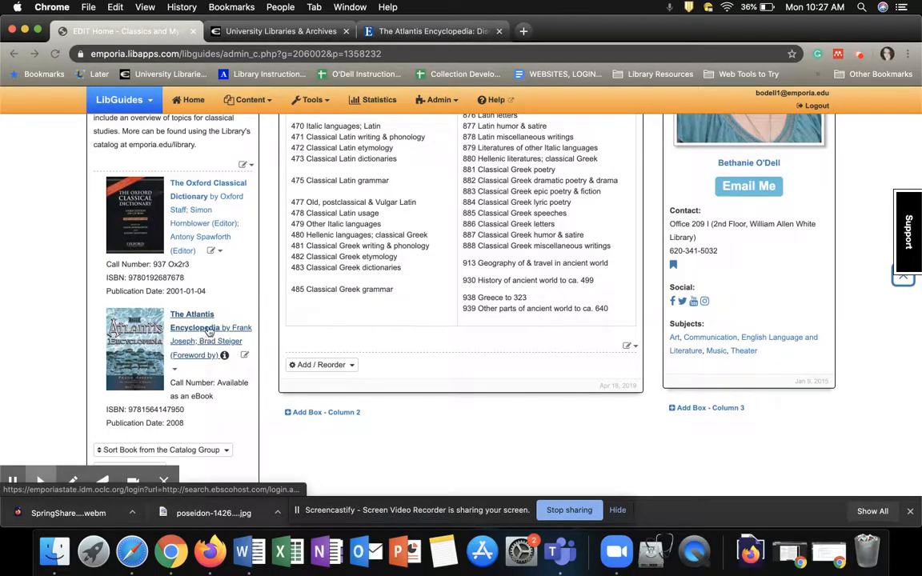
# Preview the guide and test The Atlantis Encyclopedia's link, logging in with the prefilled ESU credentials to reach the eBook record.
pyautogui.scroll(10, 360, 280)
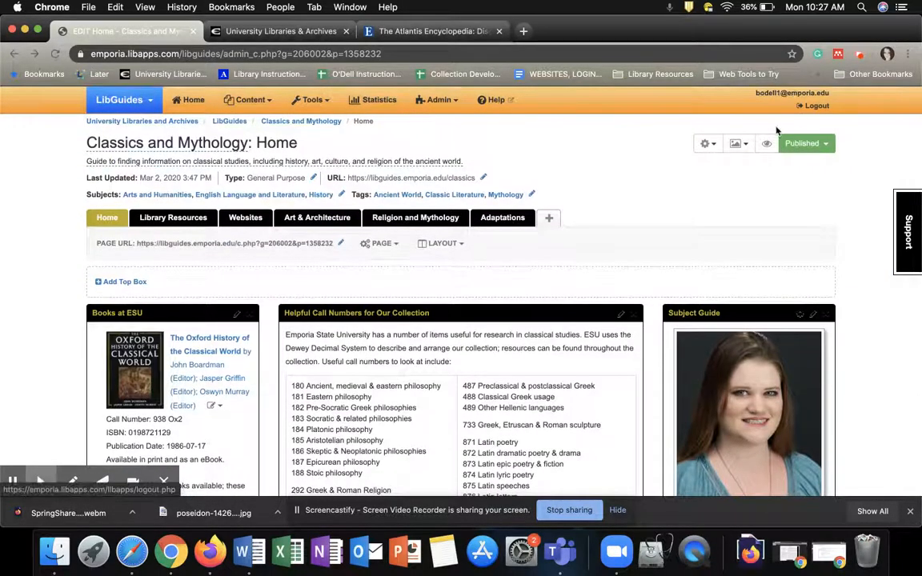
pyautogui.click(767, 146)
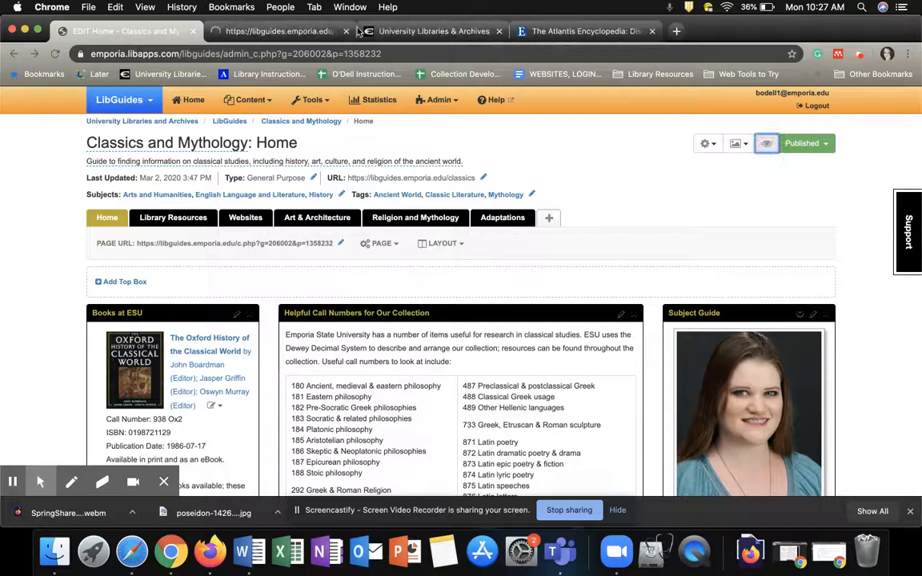
pyautogui.click(275, 32)
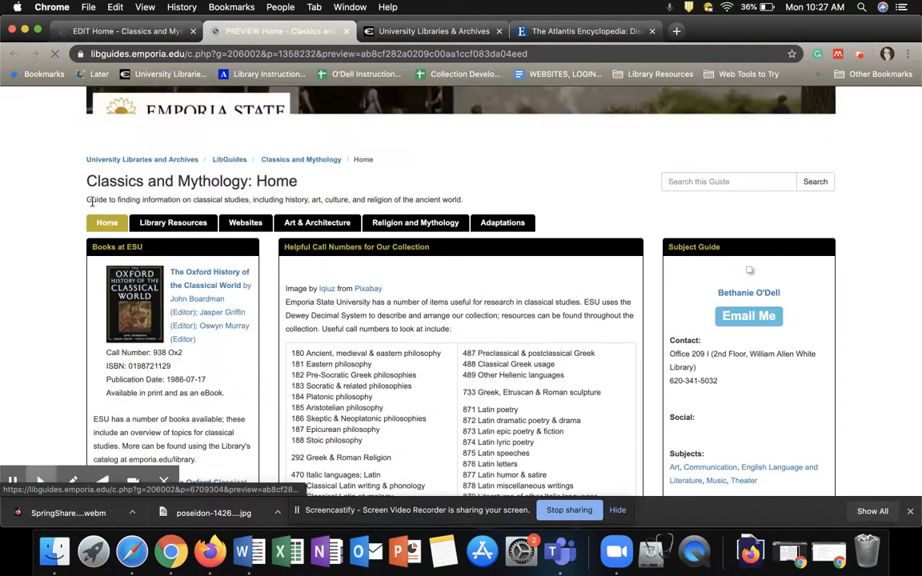
pyautogui.scroll(-5, 52, 244)
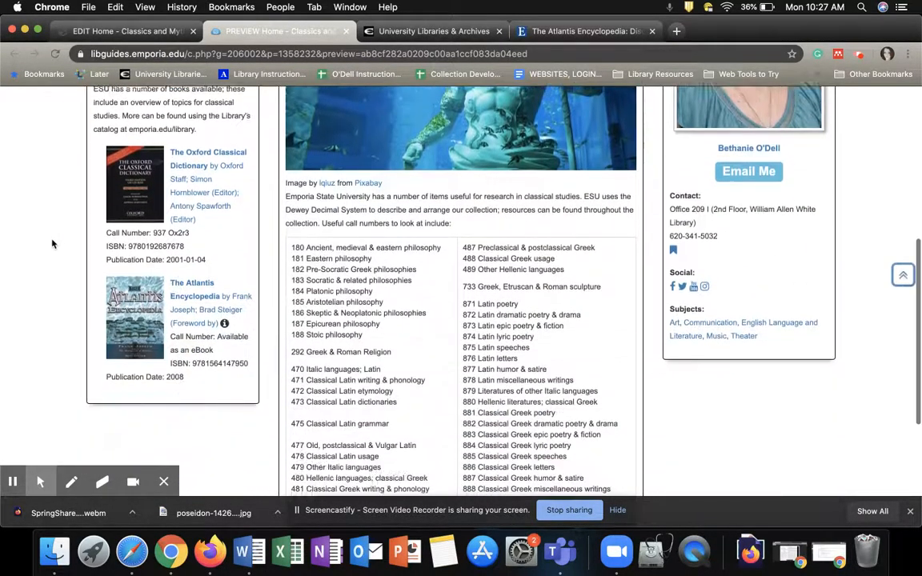
pyautogui.click(188, 261)
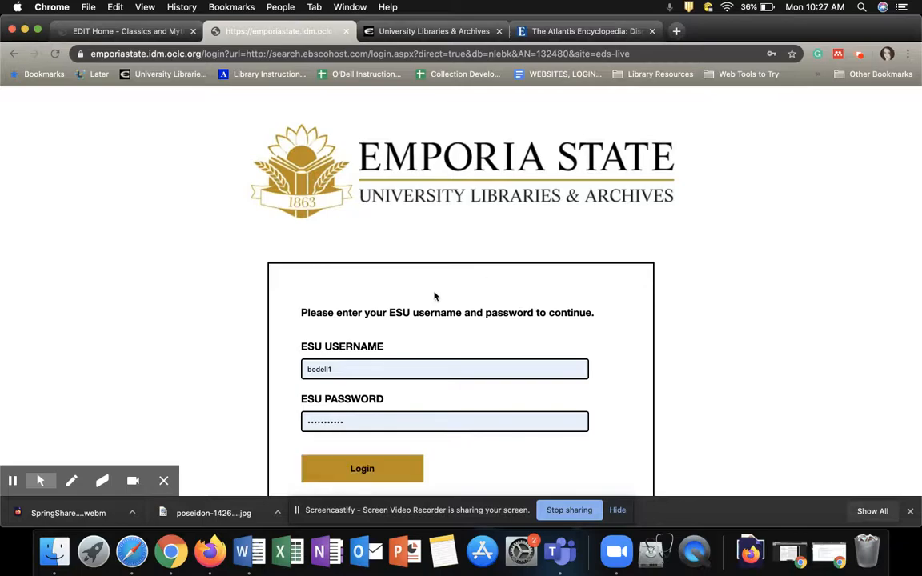
pyautogui.click(361, 475)
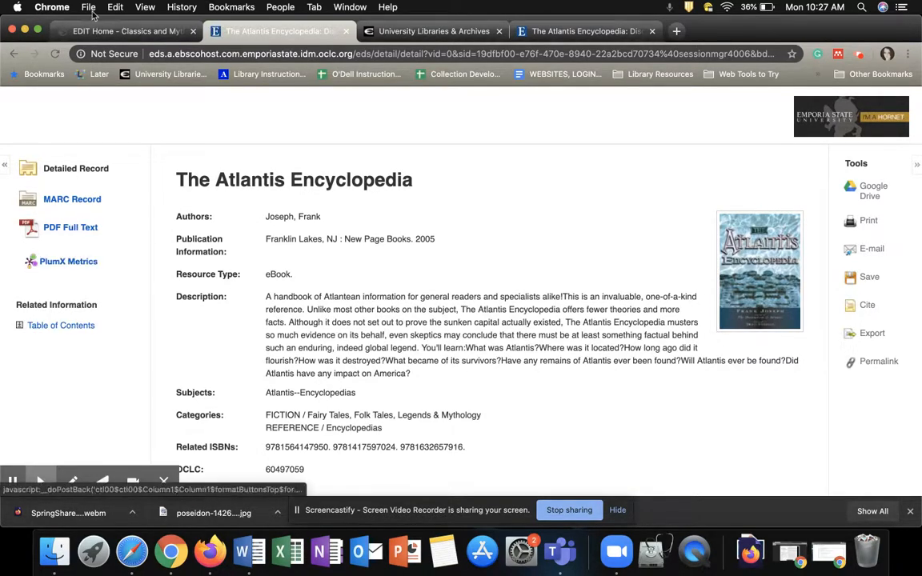
# Return to the Classics and Mythology guide's edit page and look over the Books at ESU box.
pyautogui.click(105, 34)
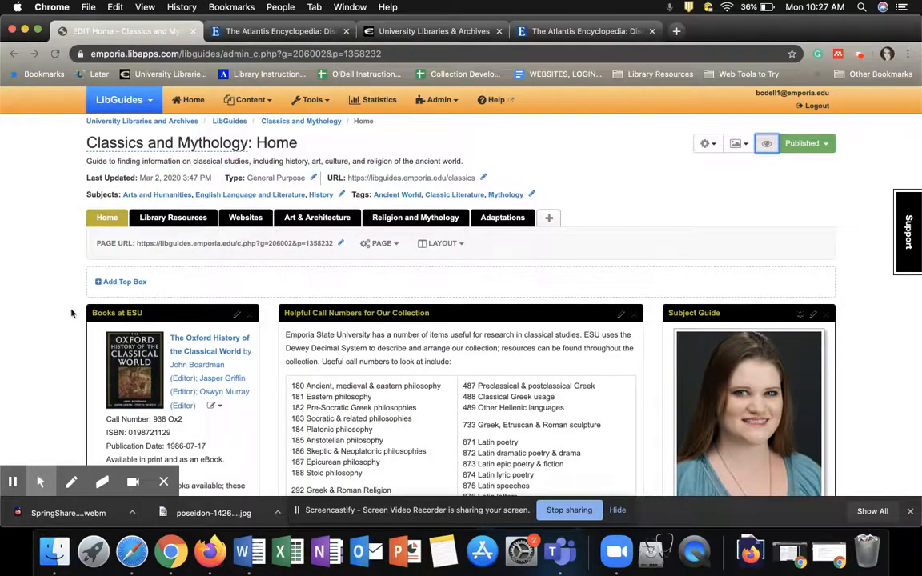
pyautogui.scroll(-5, 71, 336)
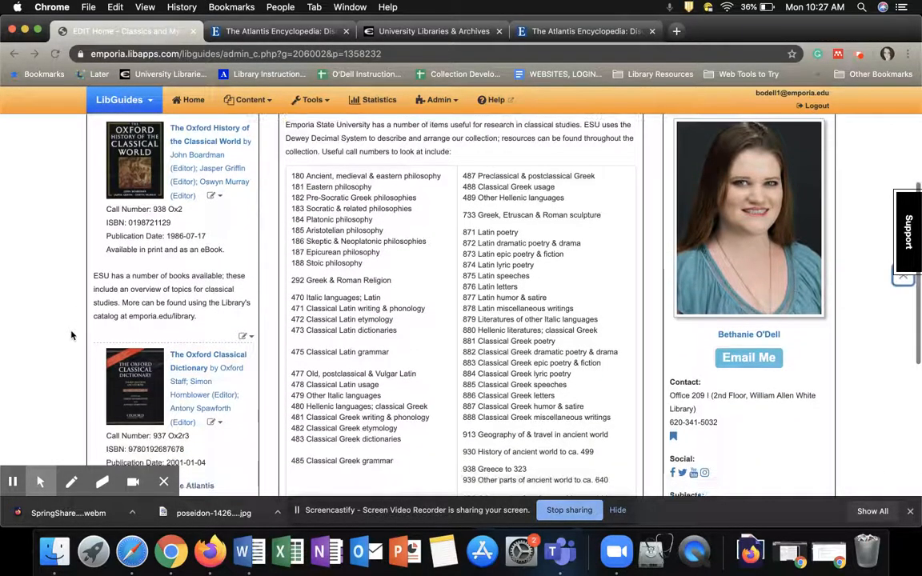
pyautogui.scroll(1, 71, 336)
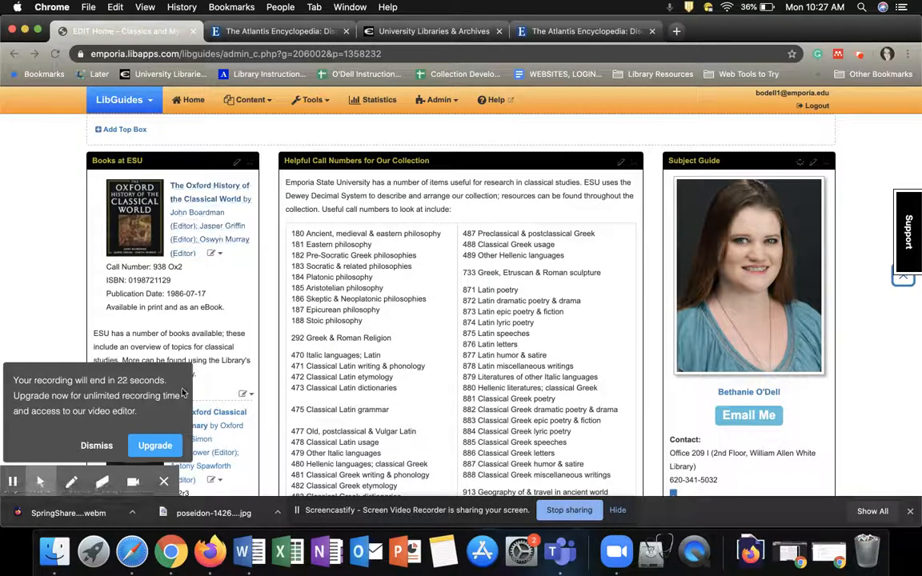
pyautogui.click(97, 446)
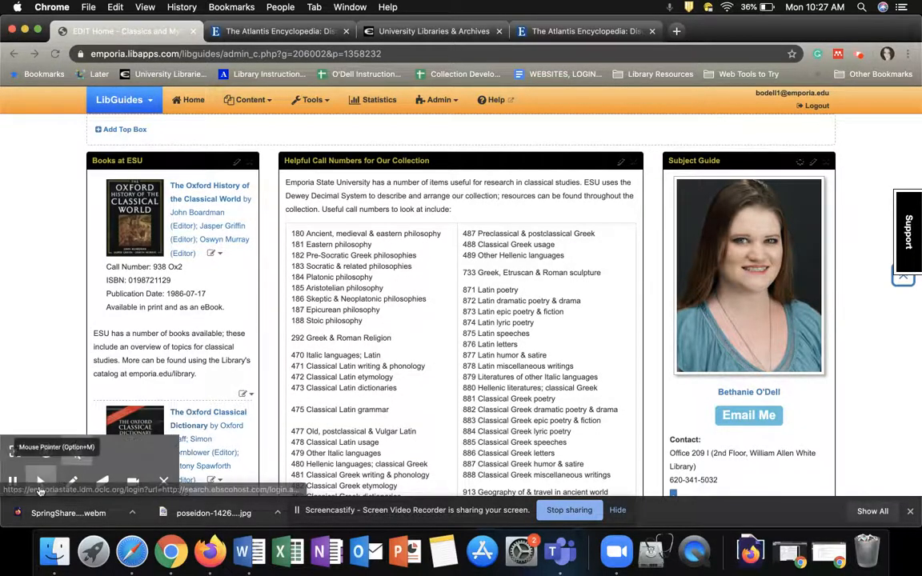